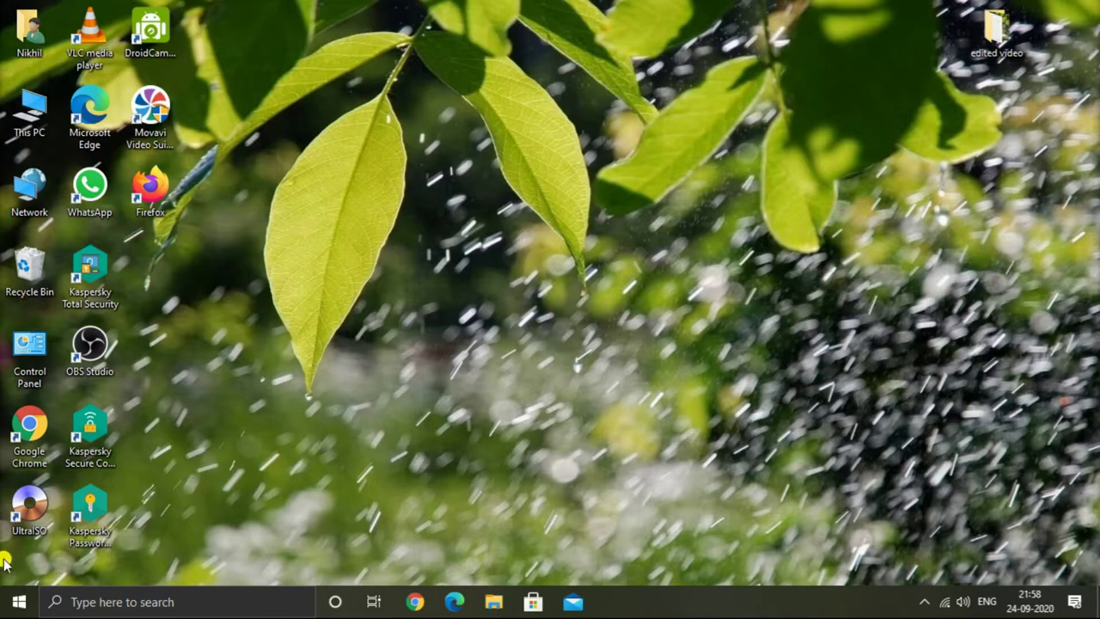
# Step: Scroll the Start app list and expand the Microsoft Office 2013 group
pyautogui.click(19, 601)
pyautogui.scroll(-2, 120, 301)
pyautogui.scroll(-4, 123, 305)
pyautogui.scroll(-1, 123, 305)
pyautogui.scroll(-4, 127, 318)
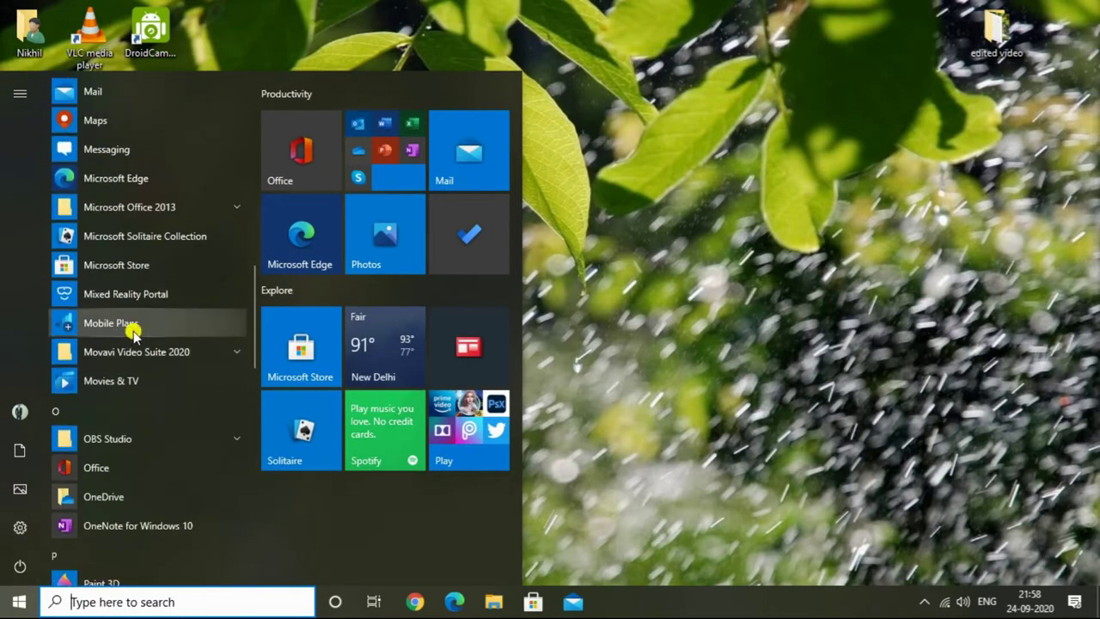
pyautogui.click(125, 210)
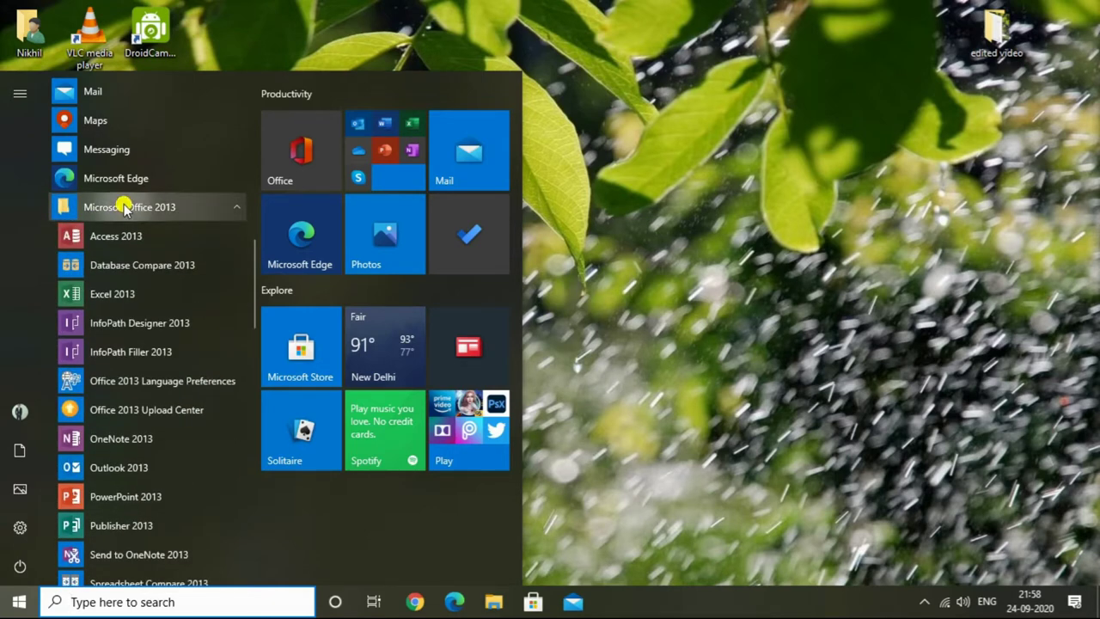
# Step: Close the app list, check the network connection status, and refresh the desktop
pyautogui.click(890, 125)
pyautogui.click(942, 606)
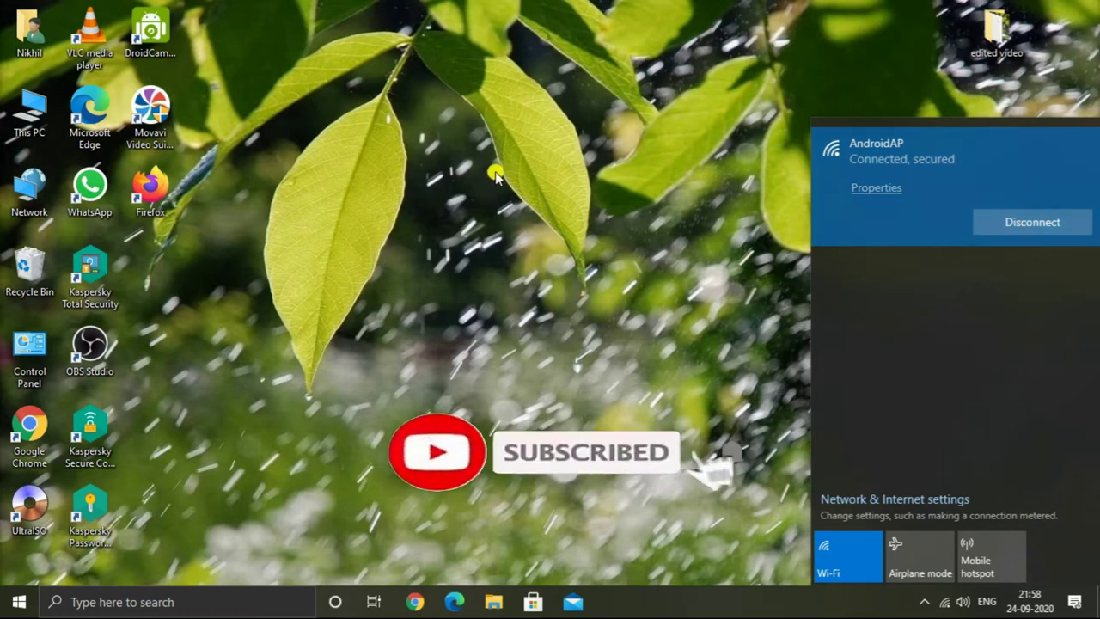
pyautogui.click(511, 171)
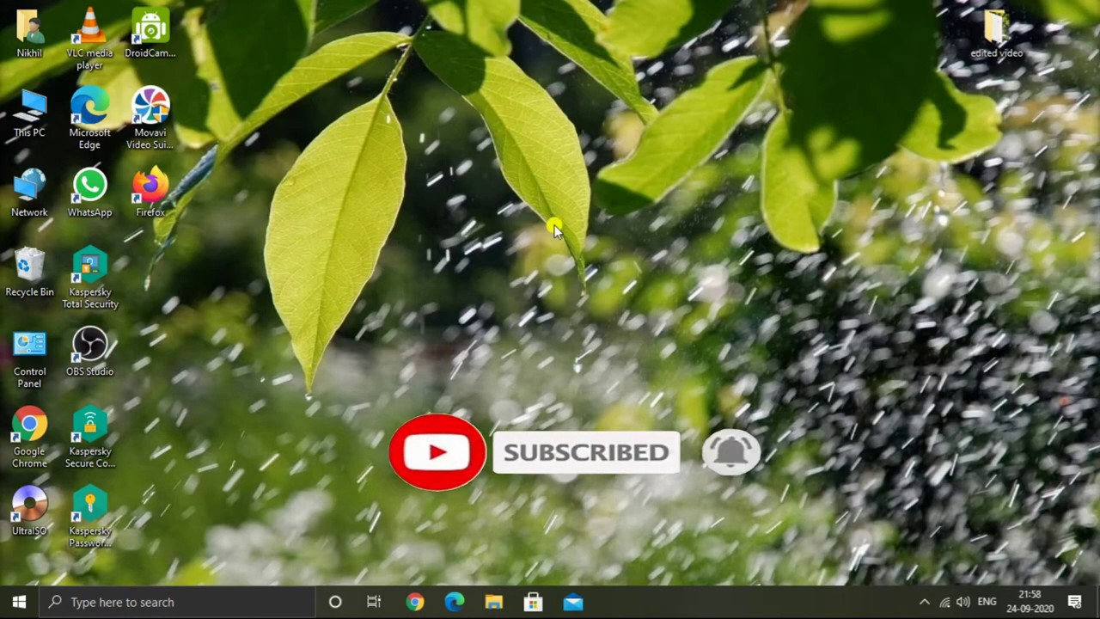
pyautogui.rightClick(481, 49)
pyautogui.rightClick(595, 97)
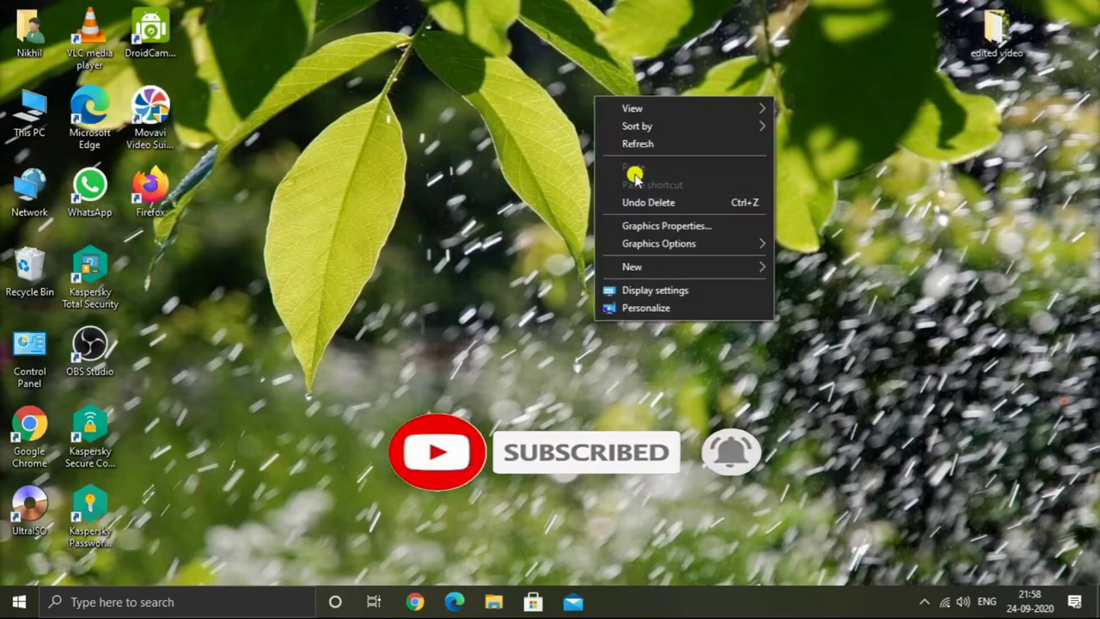
pyautogui.click(652, 144)
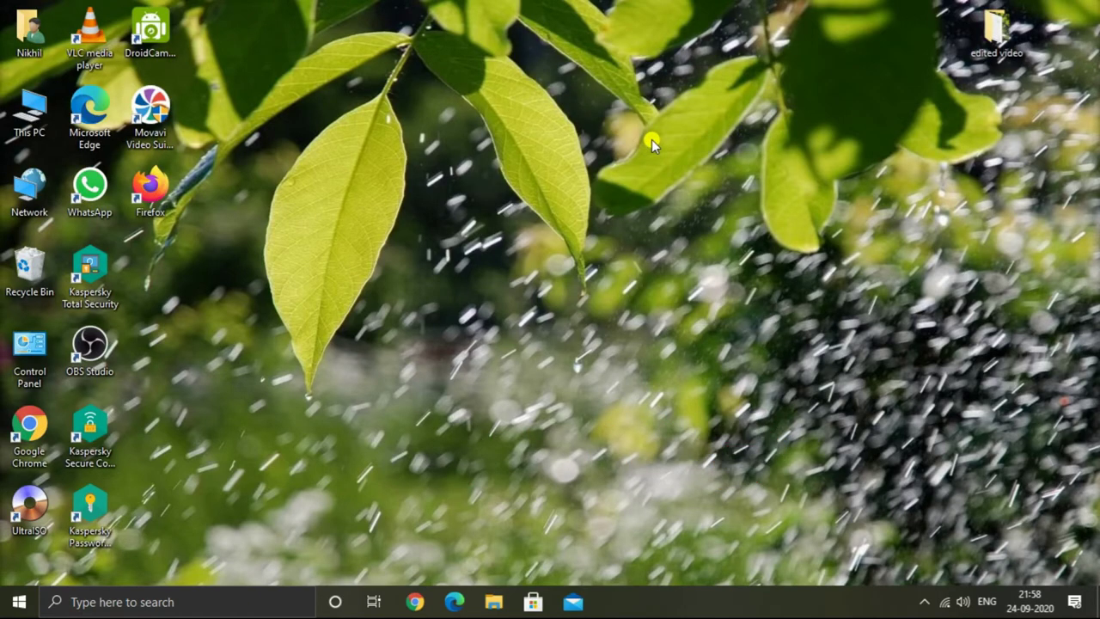
# Step: Launch Word 2013 from the Microsoft Office 2013 group and select the online template search box
pyautogui.click(19, 602)
pyautogui.scroll(-5, 168, 365)
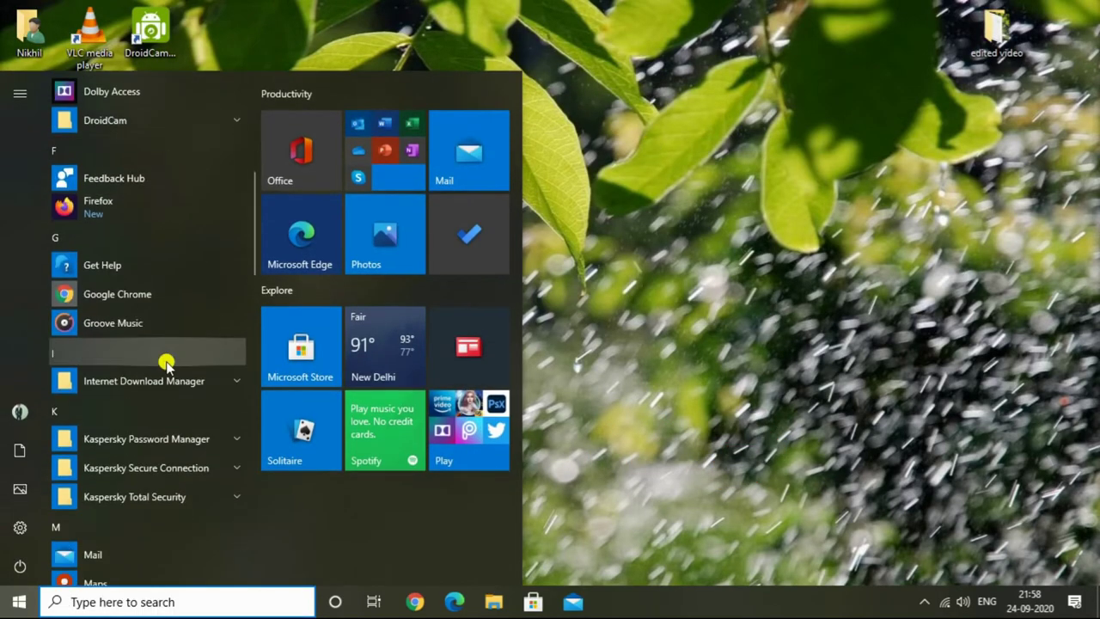
pyautogui.scroll(-4, 167, 387)
pyautogui.scroll(-2, 129, 172)
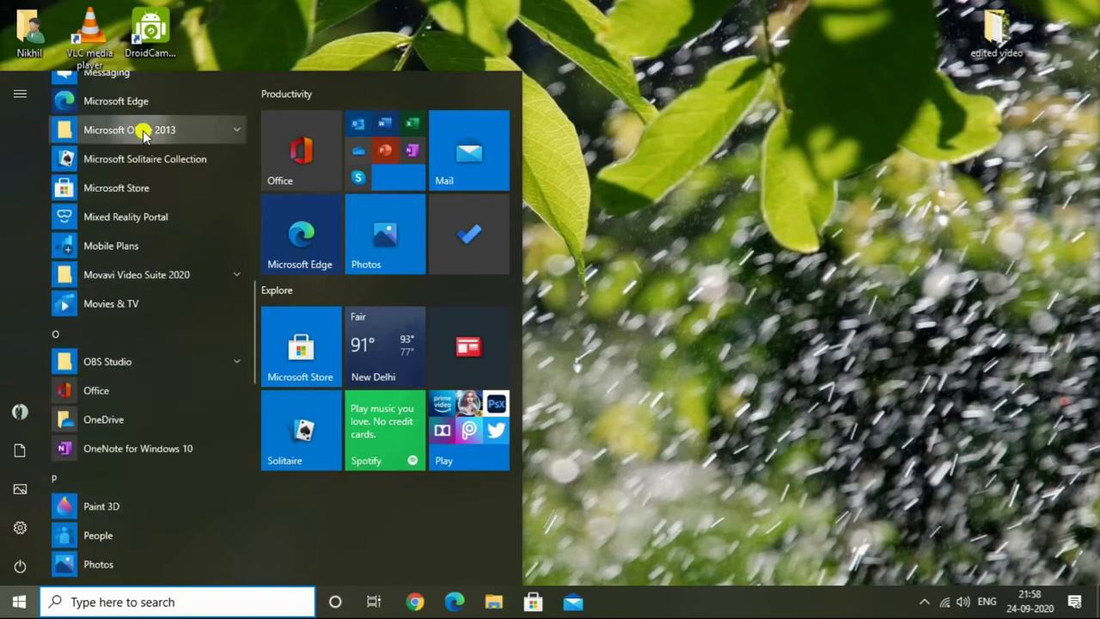
pyautogui.click(140, 128)
pyautogui.scroll(-2, 86, 225)
pyautogui.scroll(-3, 112, 309)
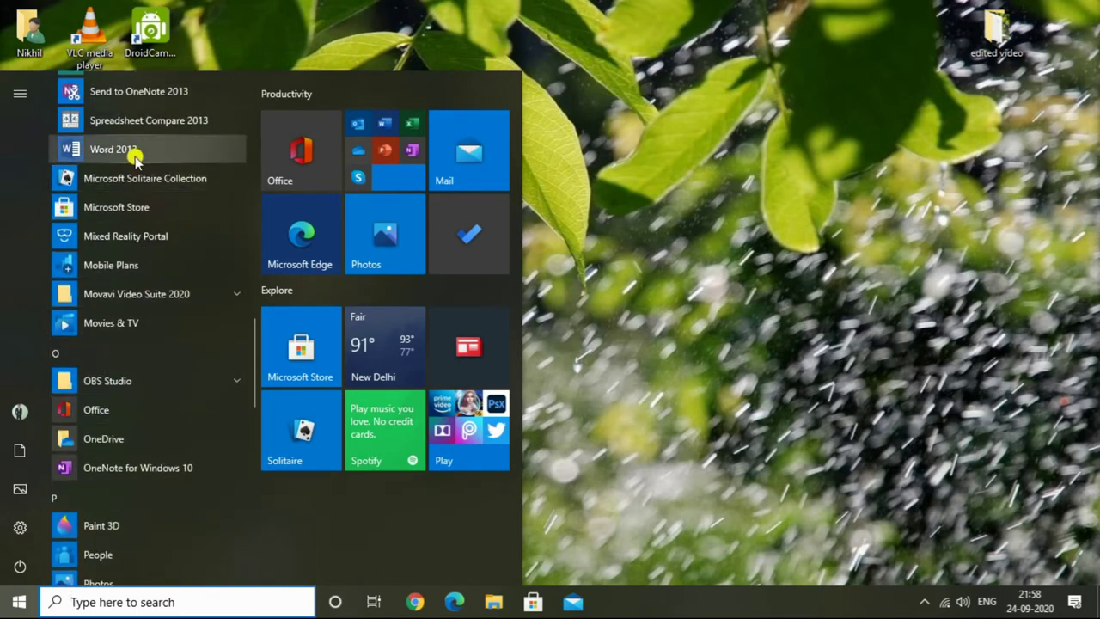
pyautogui.click(135, 153)
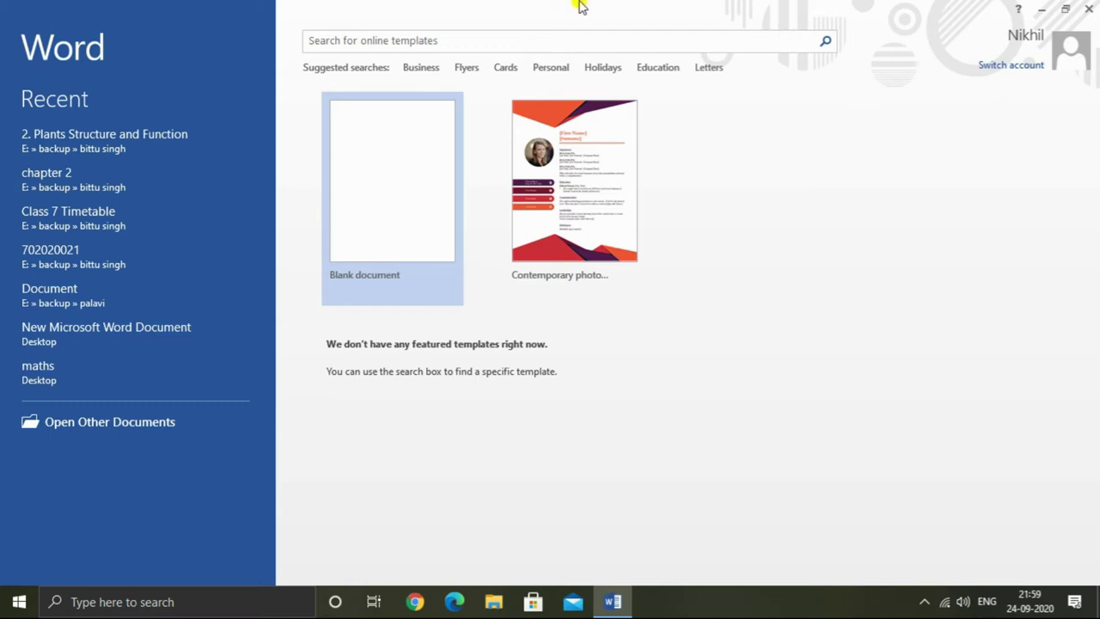
pyautogui.click(477, 40)
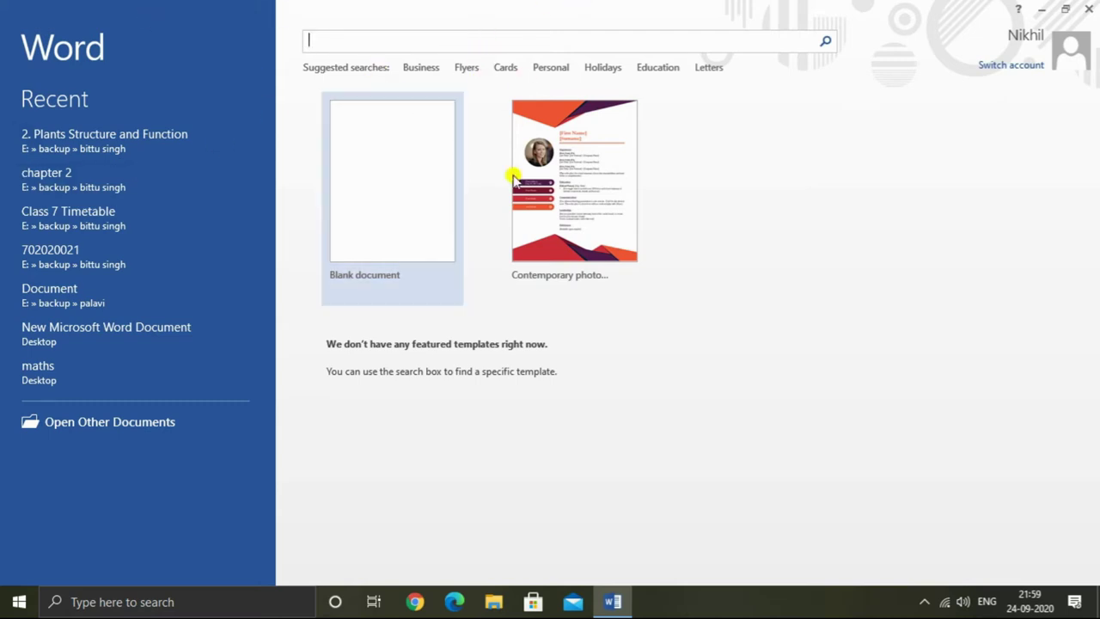
# Step: Check the network connection, then run the online template search for 'resume'
pyautogui.click(944, 601)
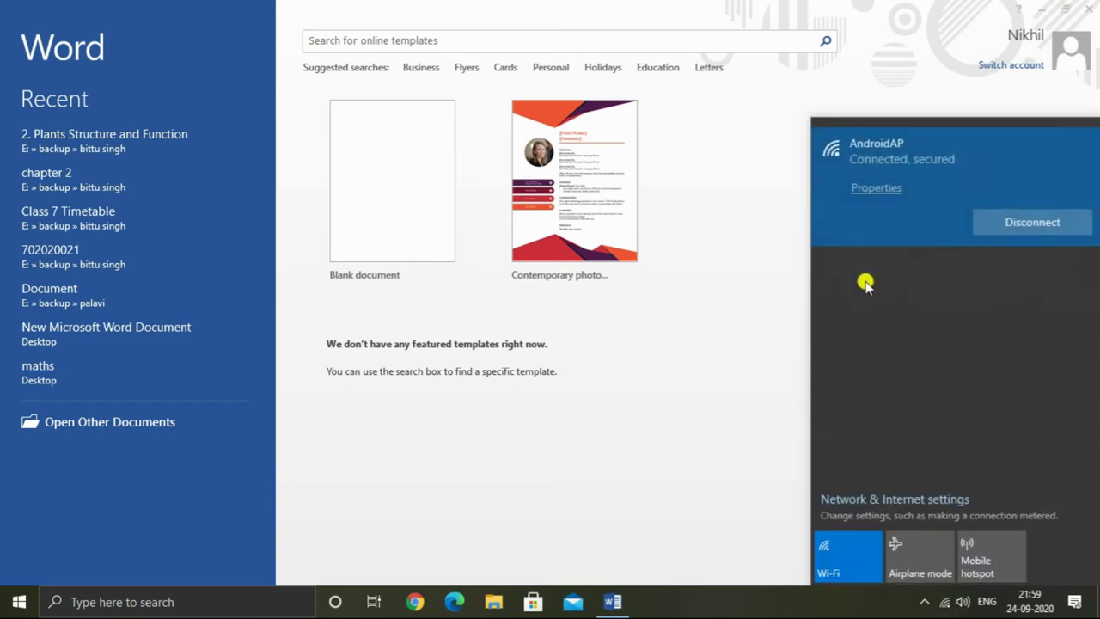
pyautogui.click(756, 297)
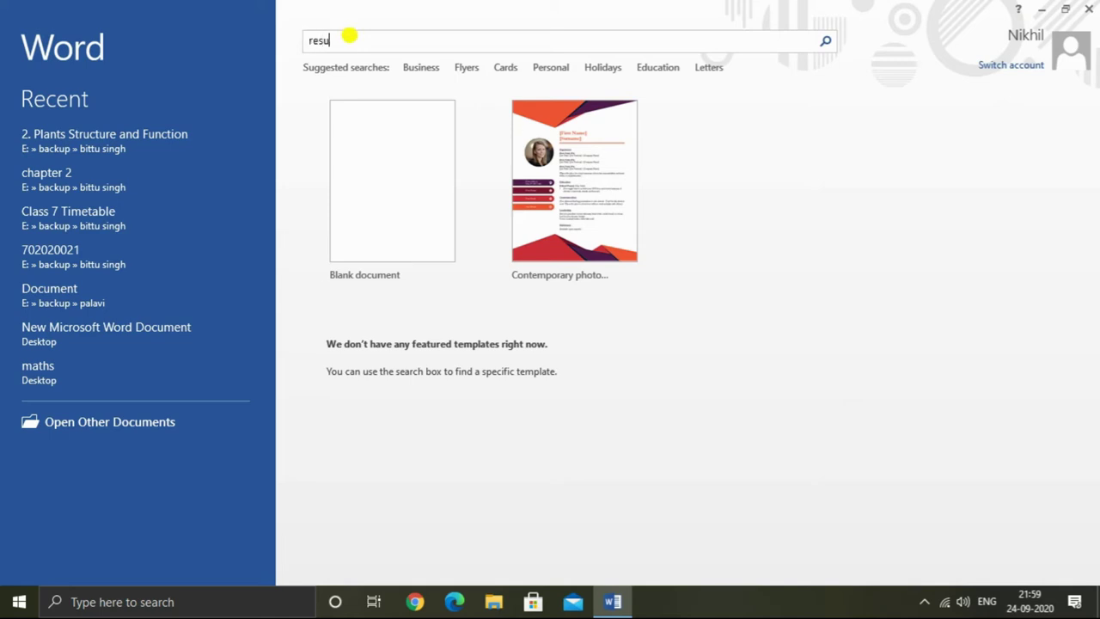
pyautogui.write('resume')
pyautogui.press('Return')
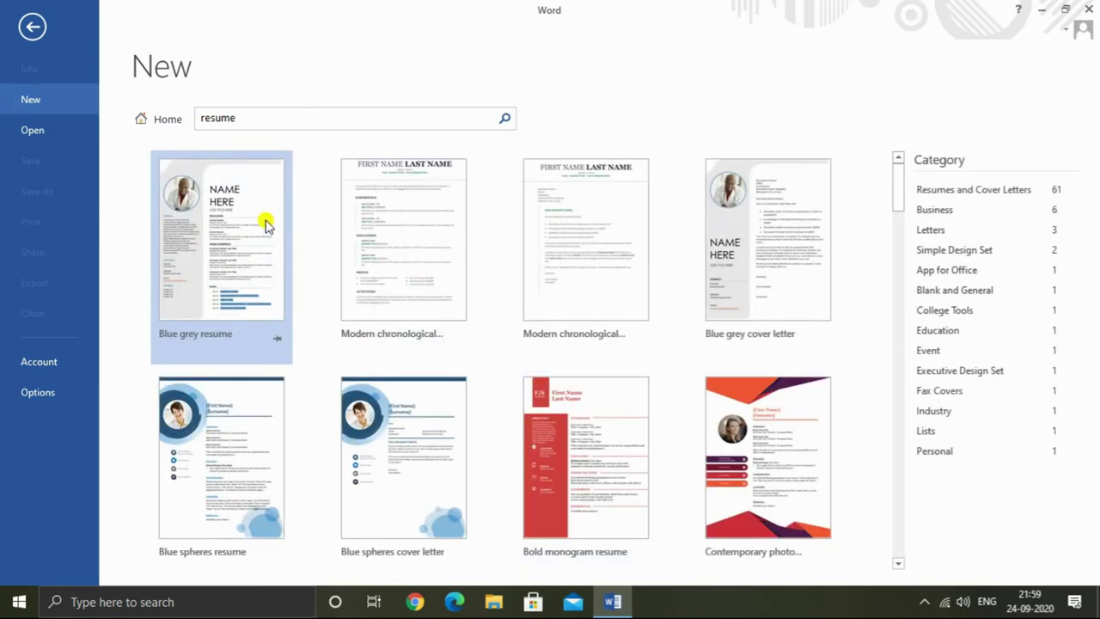
# Step: Find the Bold monogram resume template in the search results and open its preview
pyautogui.scroll(-2, 306, 233)
pyautogui.scroll(-3, 302, 236)
pyautogui.scroll(-2, 299, 240)
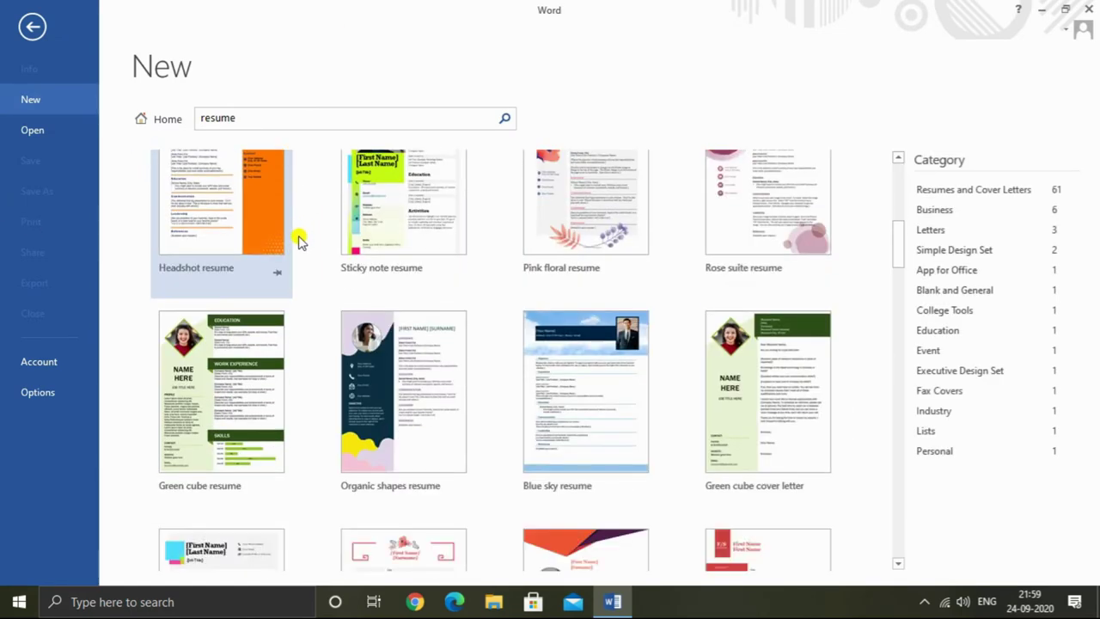
pyautogui.scroll(-3, 524, 359)
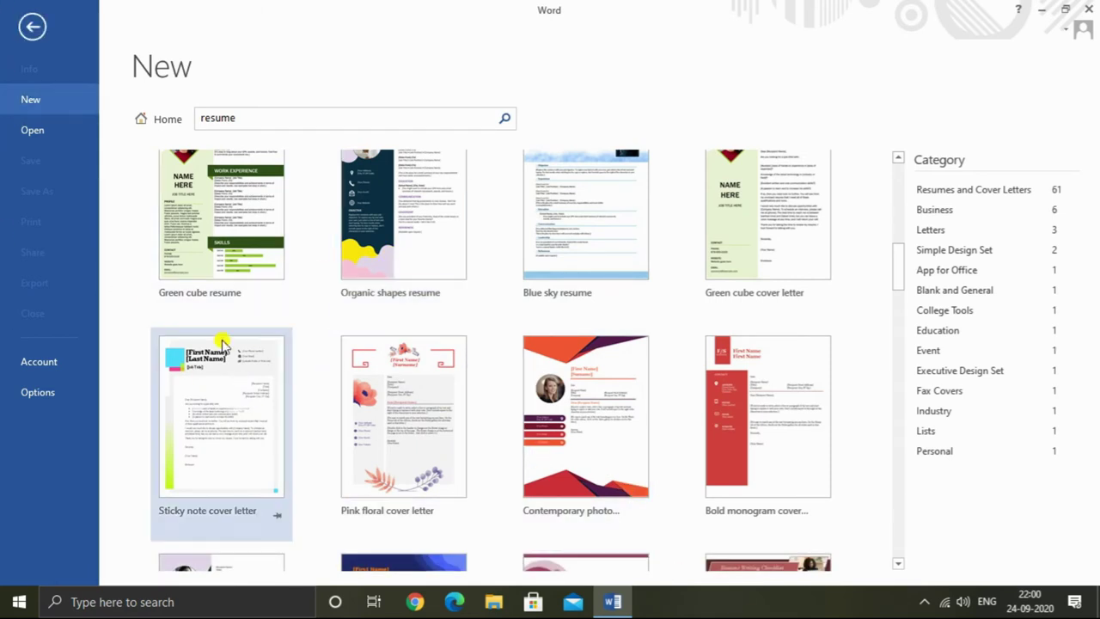
pyautogui.scroll(-2, 584, 189)
pyautogui.scroll(-2, 583, 402)
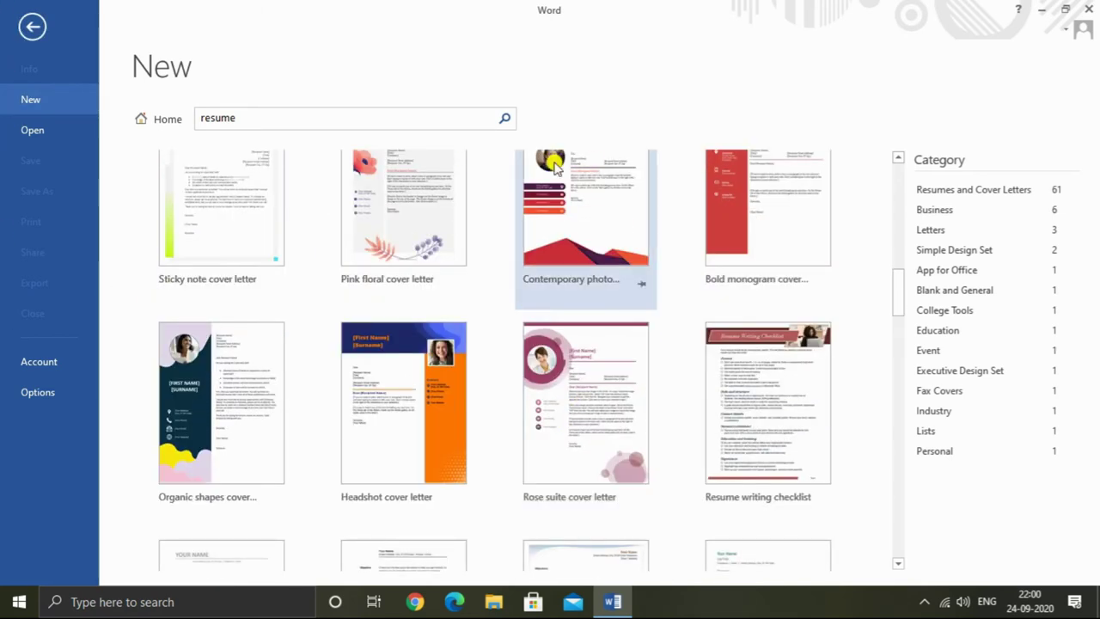
pyautogui.scroll(-2, 507, 319)
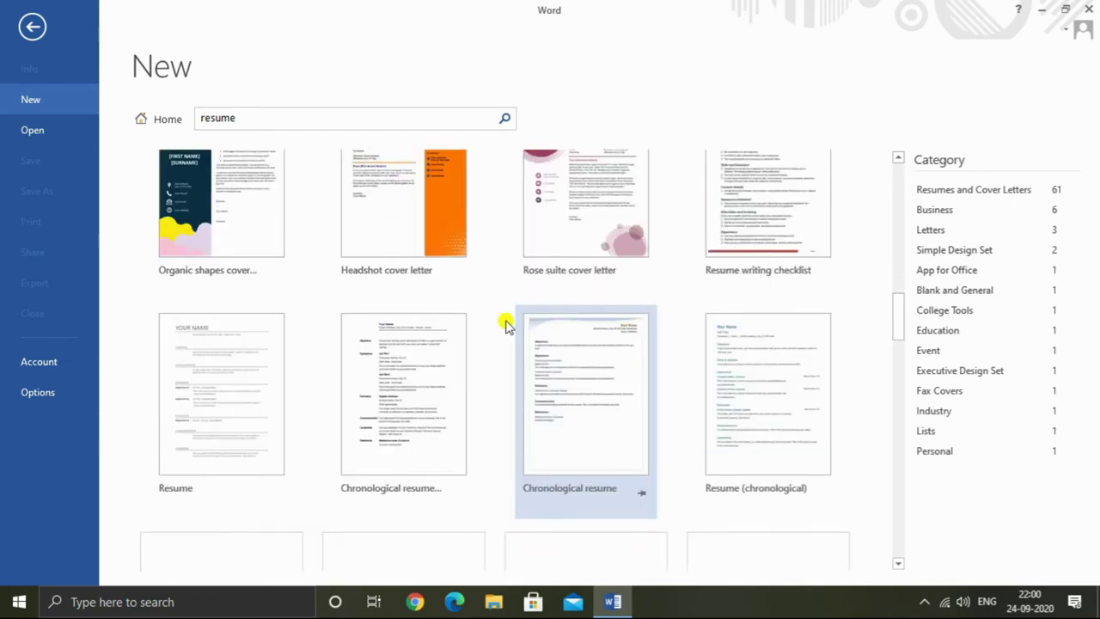
pyautogui.scroll(2, 515, 319)
pyautogui.scroll(1, 514, 319)
pyautogui.scroll(3, 514, 320)
pyautogui.scroll(2, 513, 320)
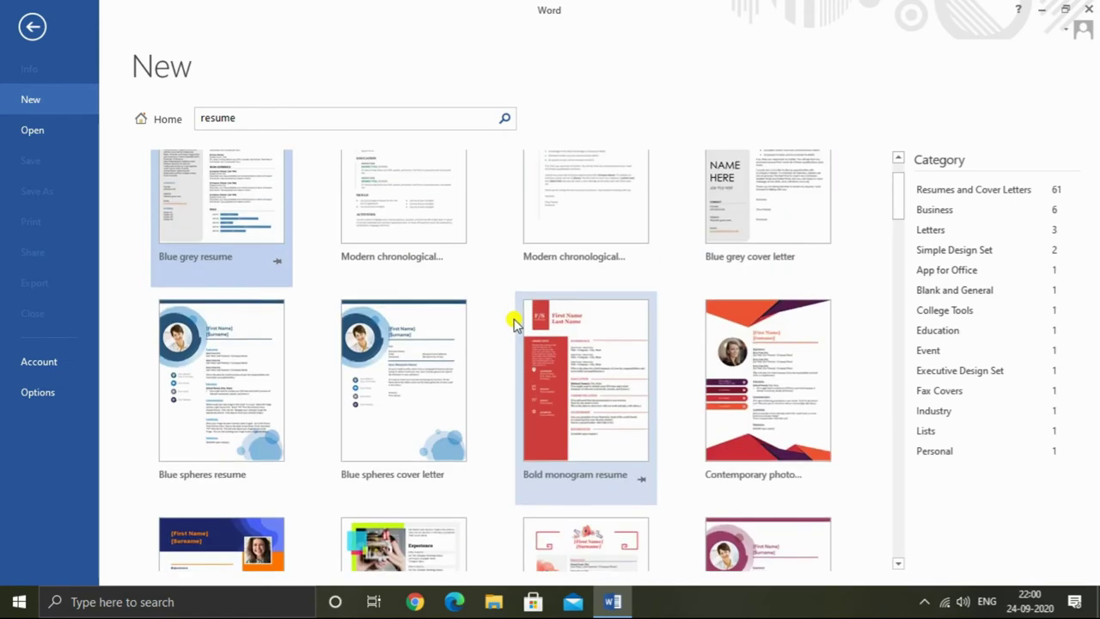
pyautogui.scroll(1, 513, 320)
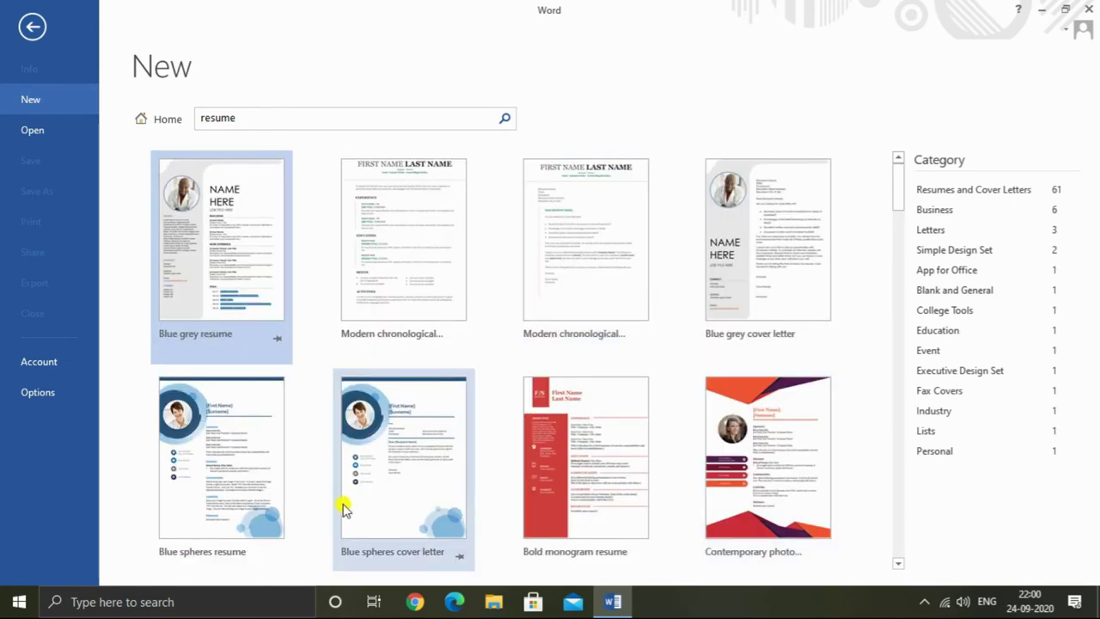
pyautogui.scroll(-2, 773, 430)
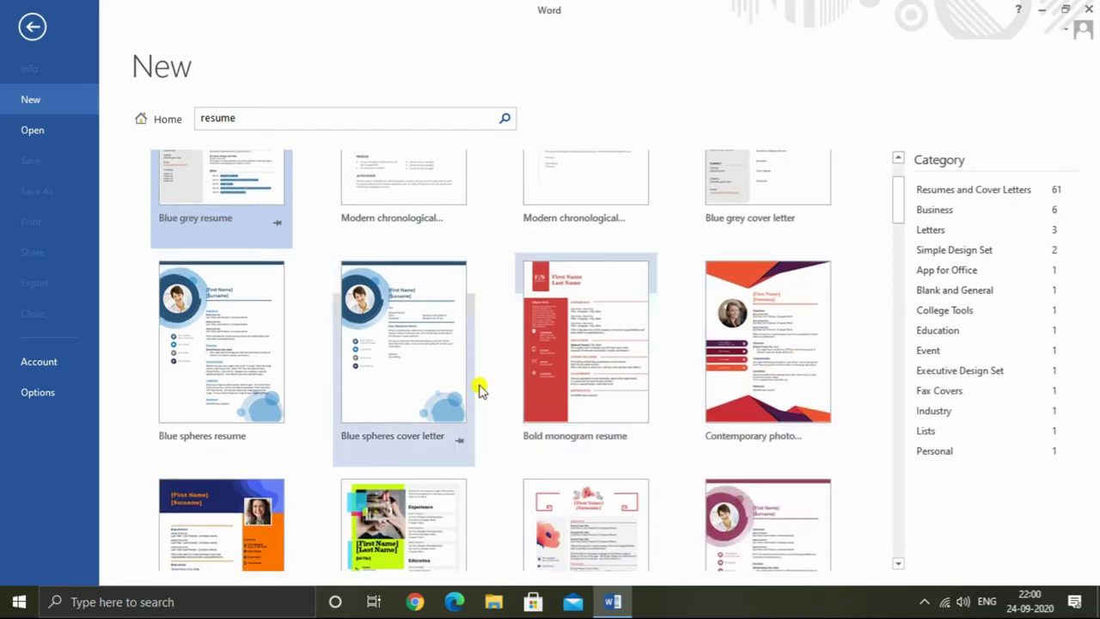
pyautogui.click(569, 317)
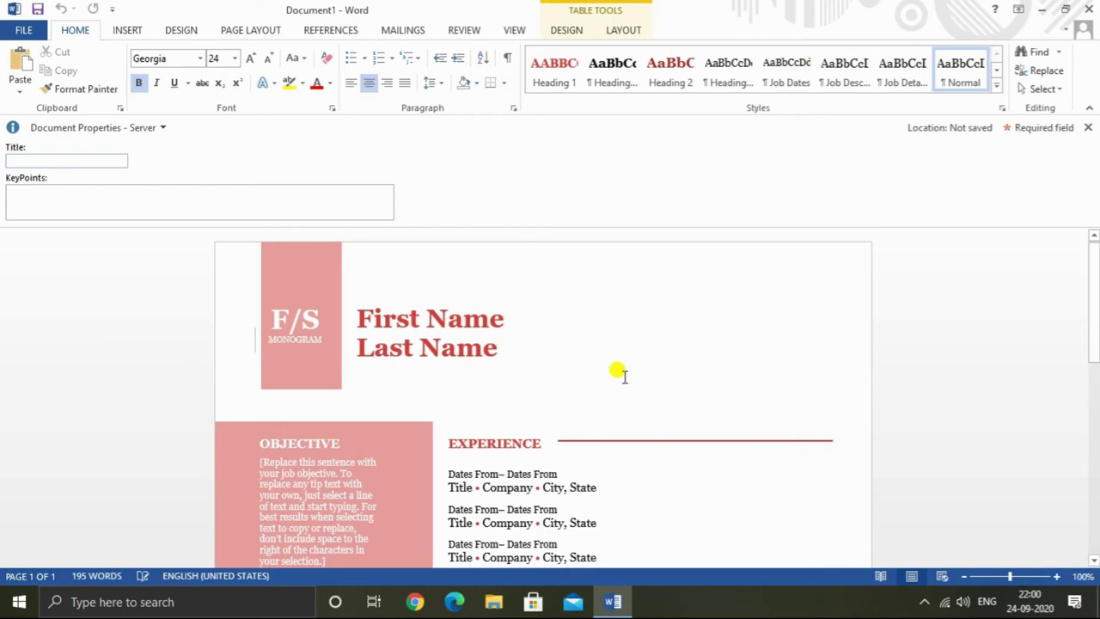
# Step: Close the Document Properties panel, review the Objective, Experience and Education placeholders, then select all
pyautogui.click(1087, 128)
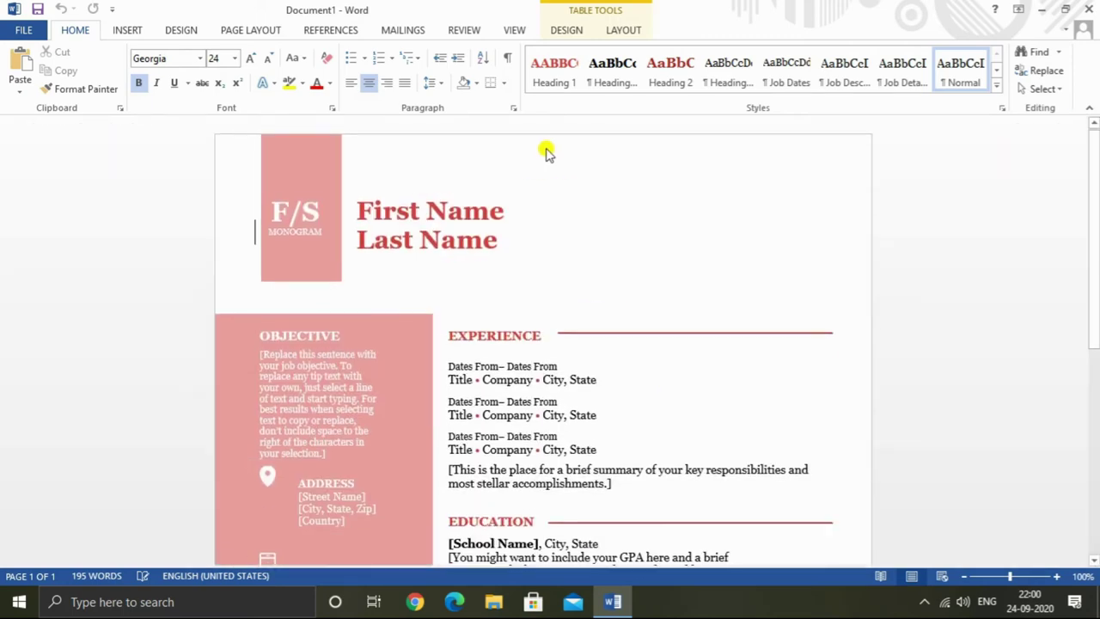
pyautogui.scroll(-3, 456, 326)
pyautogui.scroll(-4, 467, 349)
pyautogui.scroll(-2, 483, 347)
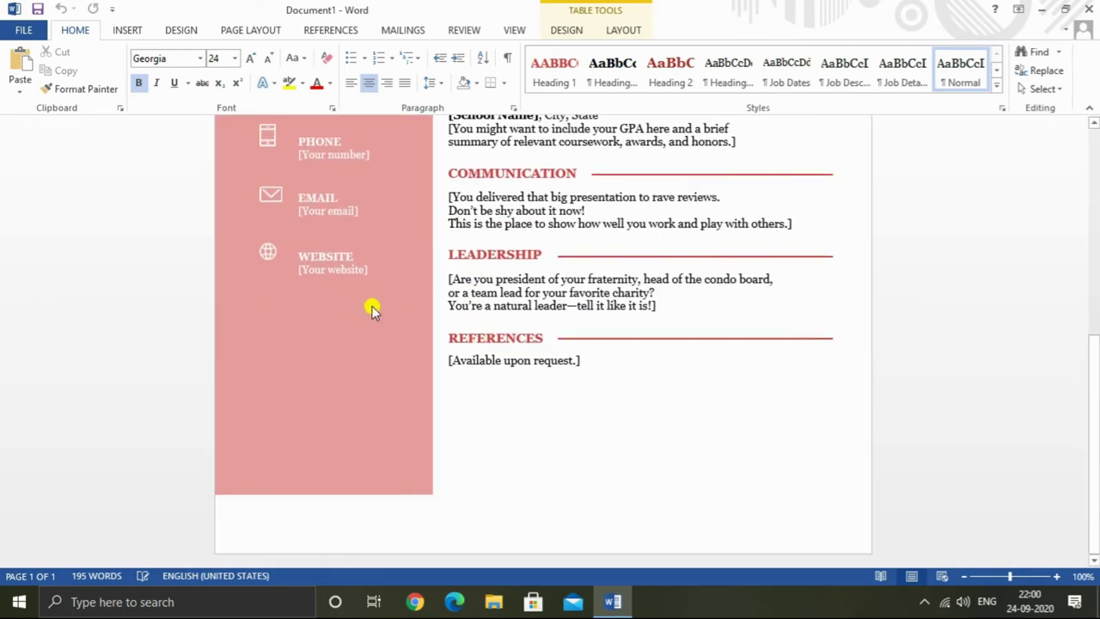
pyautogui.scroll(4, 392, 343)
pyautogui.scroll(3, 392, 344)
pyautogui.scroll(2, 393, 344)
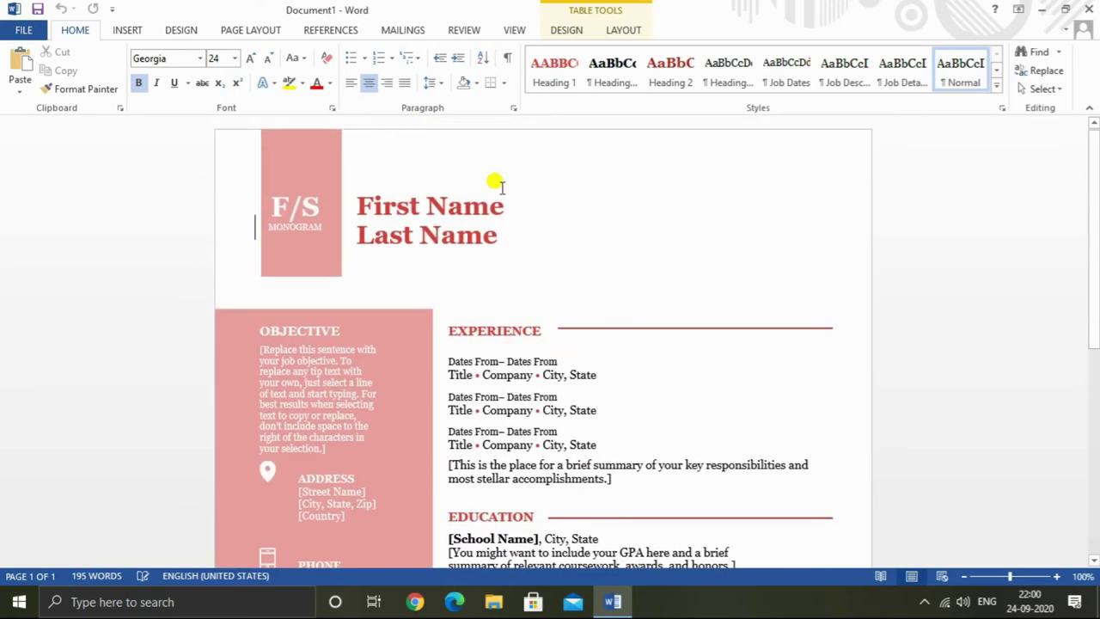
pyautogui.scroll(-5, 318, 275)
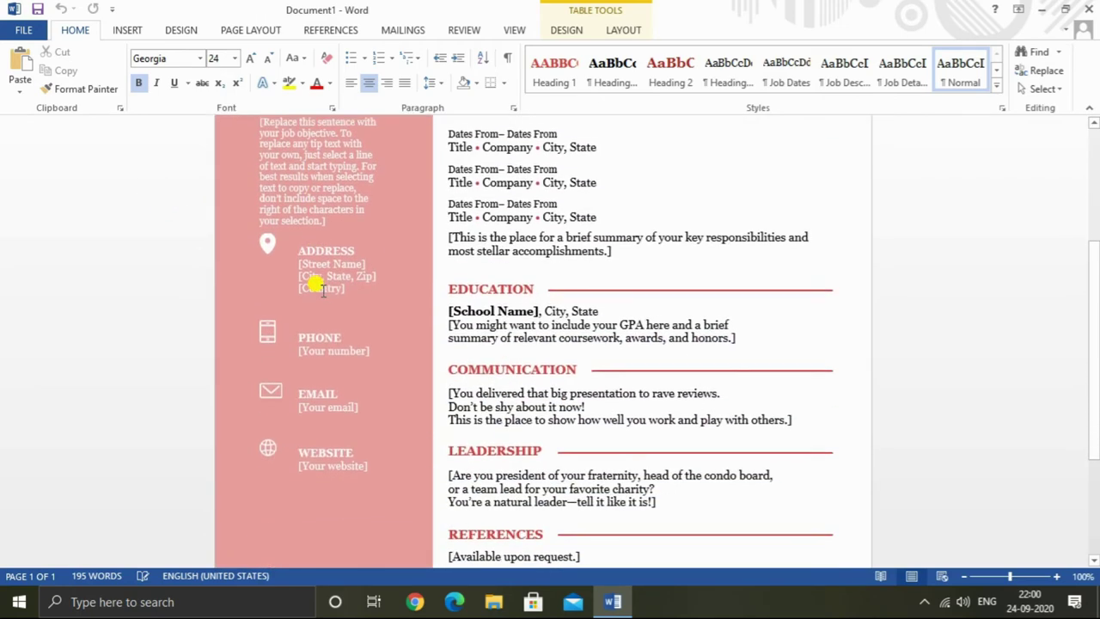
pyautogui.scroll(-3, 484, 349)
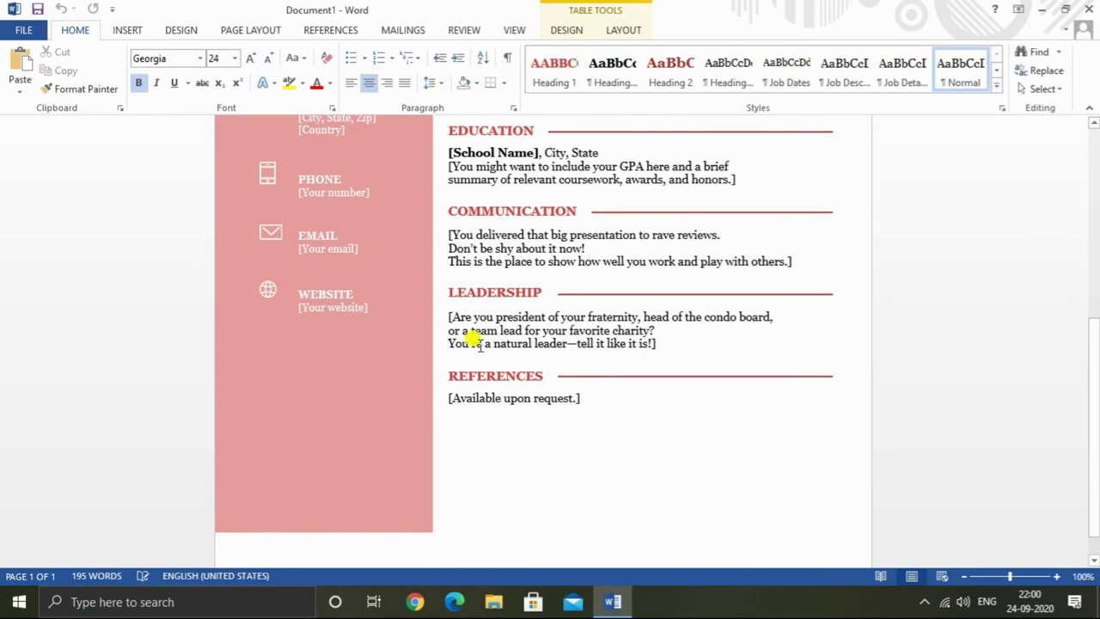
pyautogui.scroll(2, 549, 314)
pyautogui.scroll(6, 572, 361)
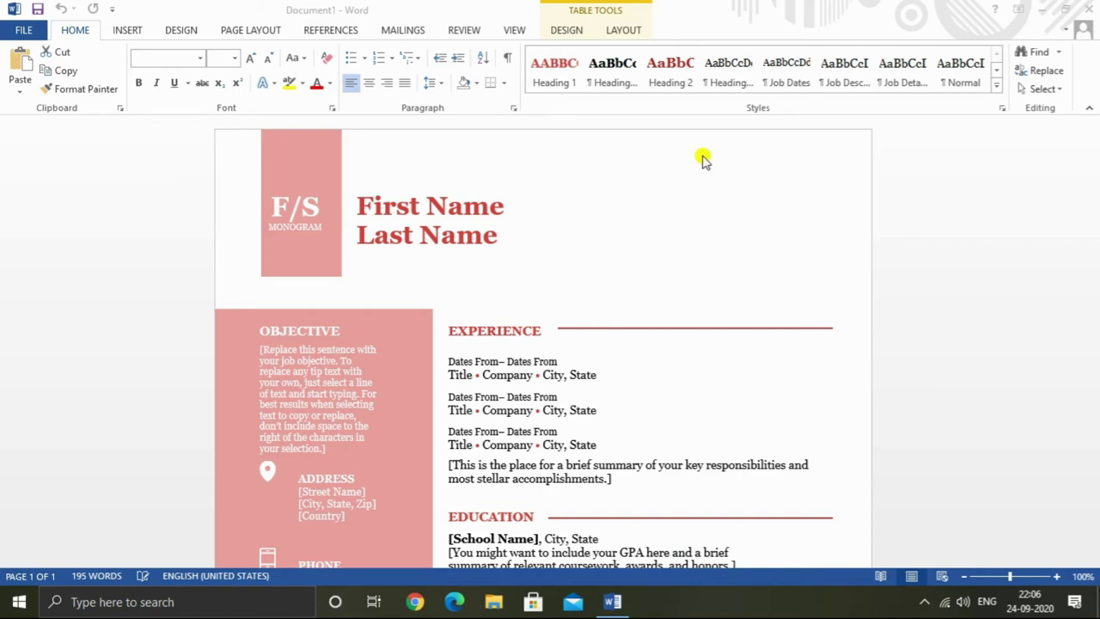
pyautogui.hotkey('ctrl', 'a')
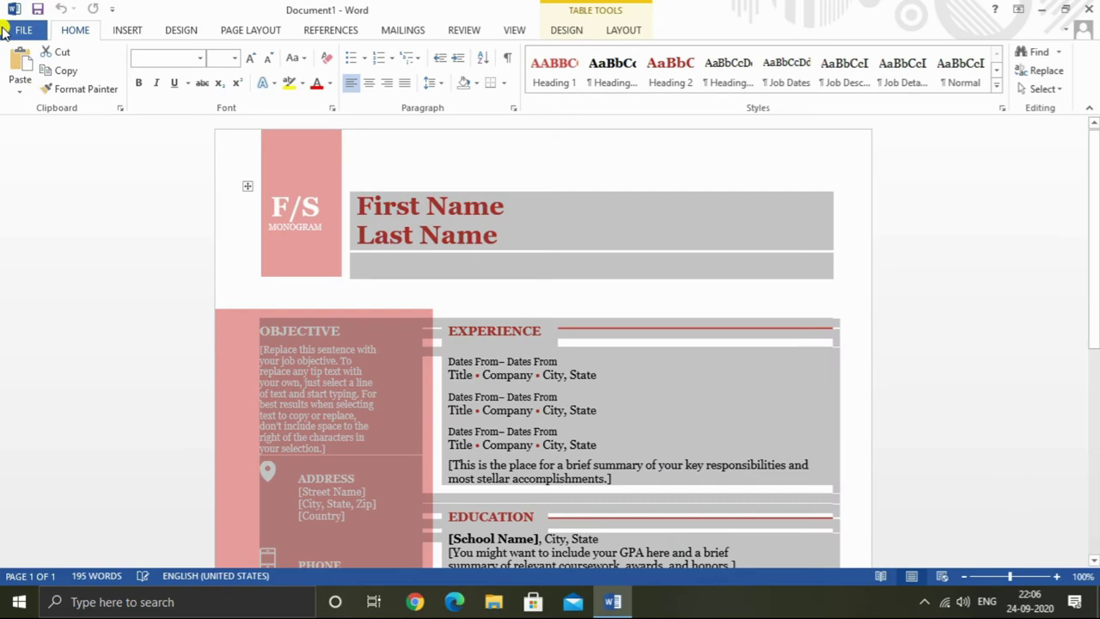
# Step: Save the resume via Save As > Computer > Browse to the Desktop as 'First Name'
pyautogui.click(110, 293)
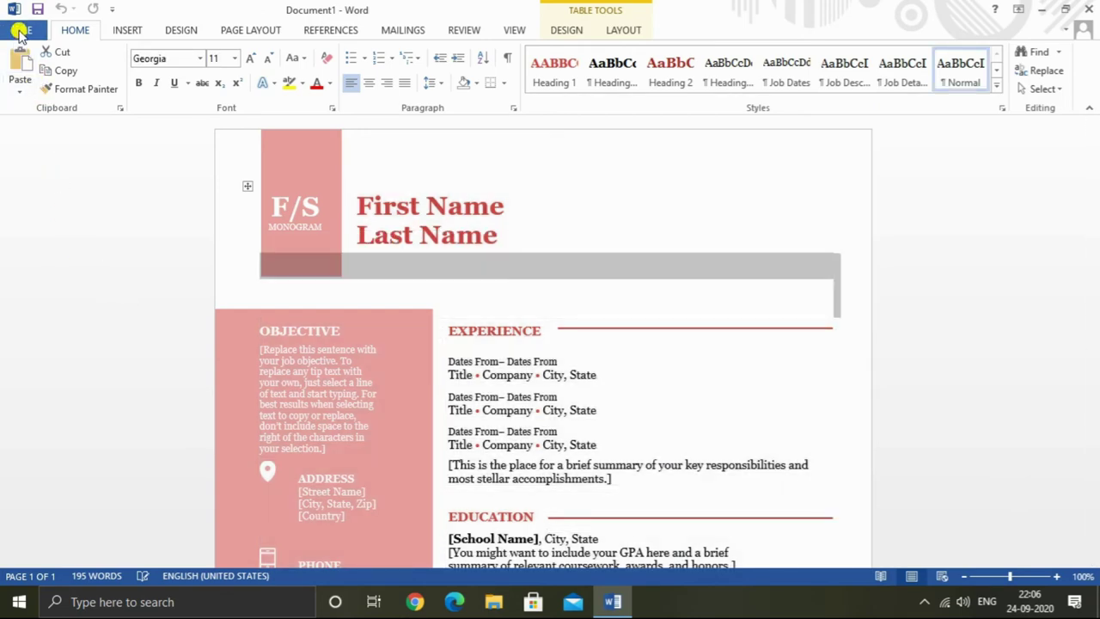
pyautogui.click(21, 31)
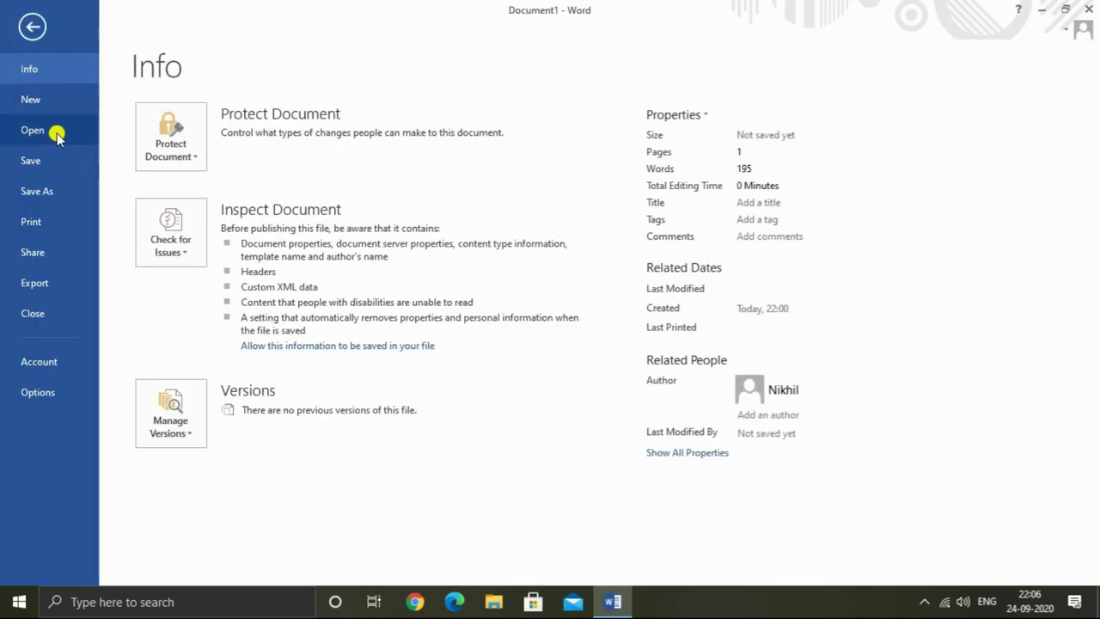
pyautogui.click(45, 191)
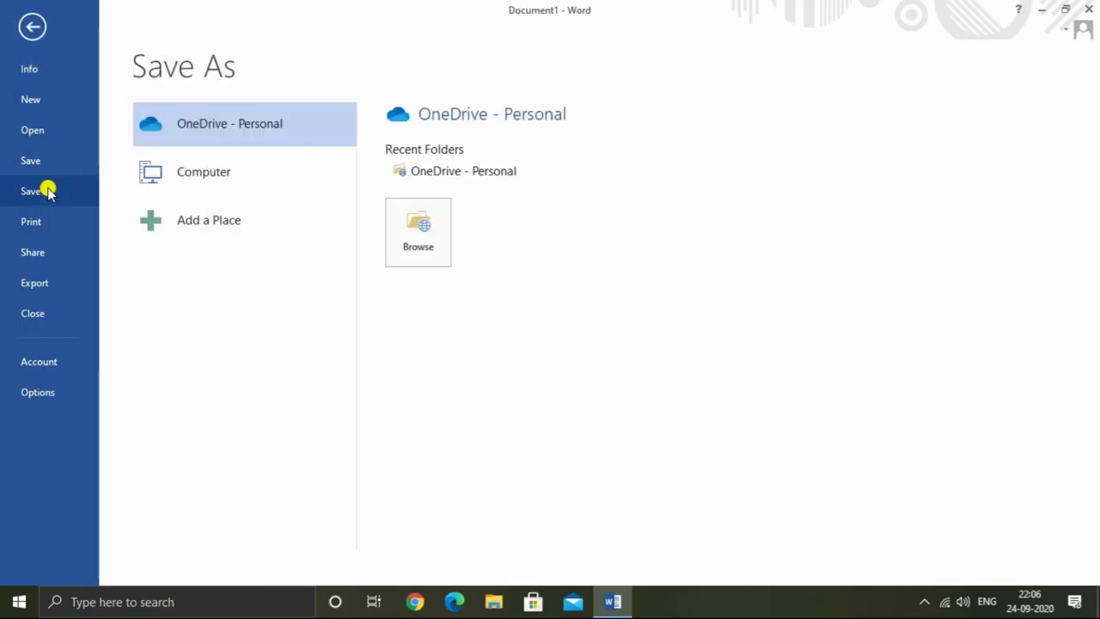
pyautogui.click(243, 170)
pyautogui.click(387, 311)
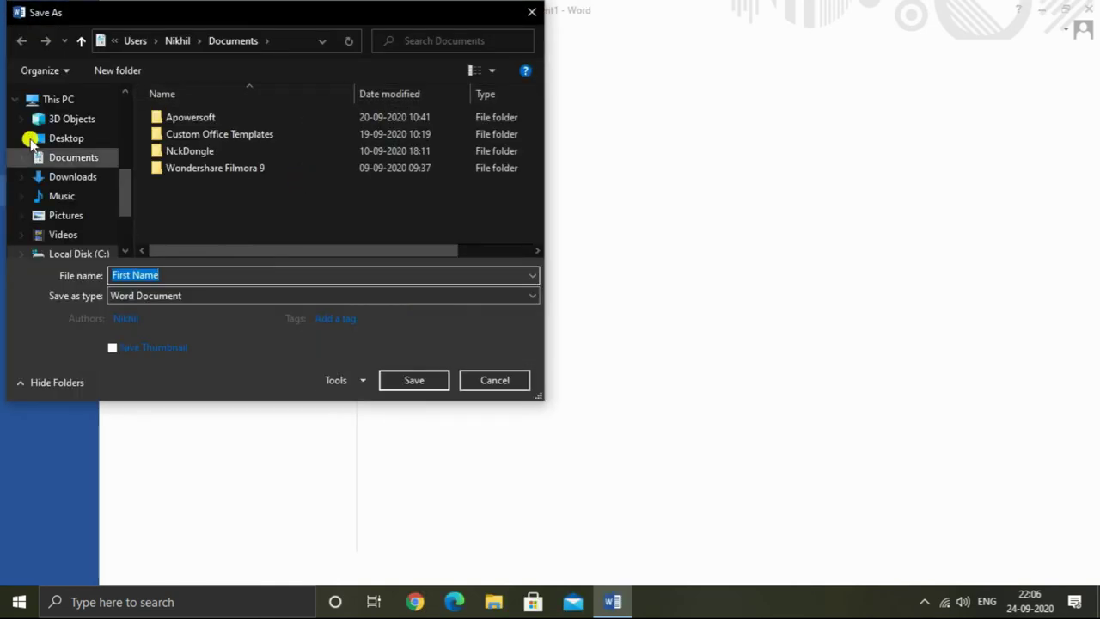
pyautogui.scroll(-2, 51, 150)
pyautogui.scroll(1, 17, 182)
pyautogui.scroll(3, 17, 177)
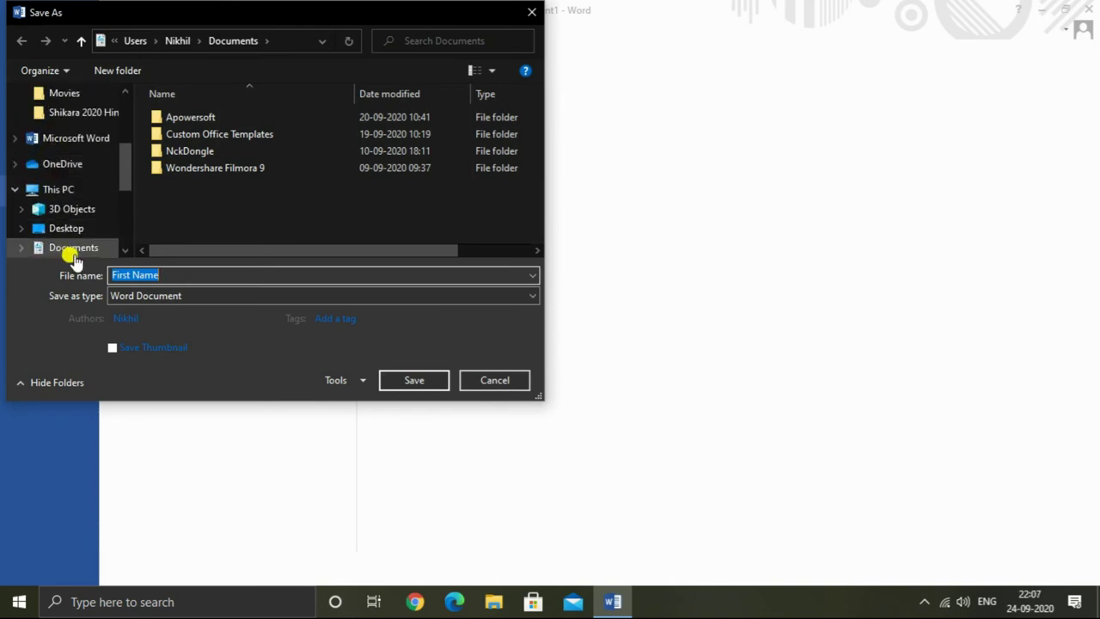
pyautogui.click(77, 227)
pyautogui.click(415, 382)
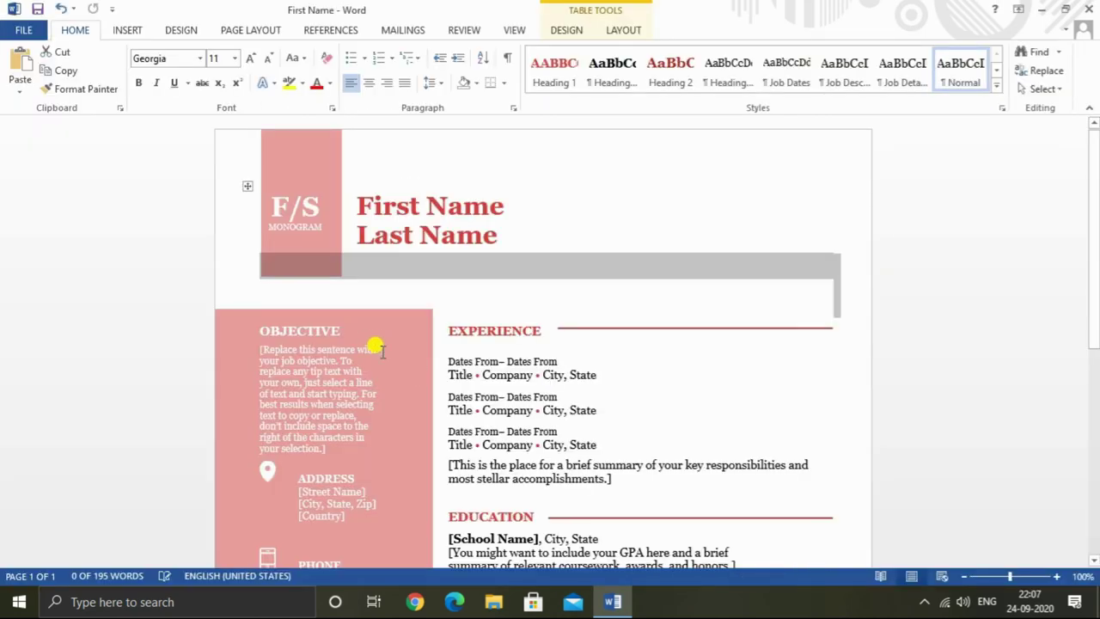
# Step: Close Word and refresh the desktop so the saved First Name file appears
pyautogui.click(1081, 7)
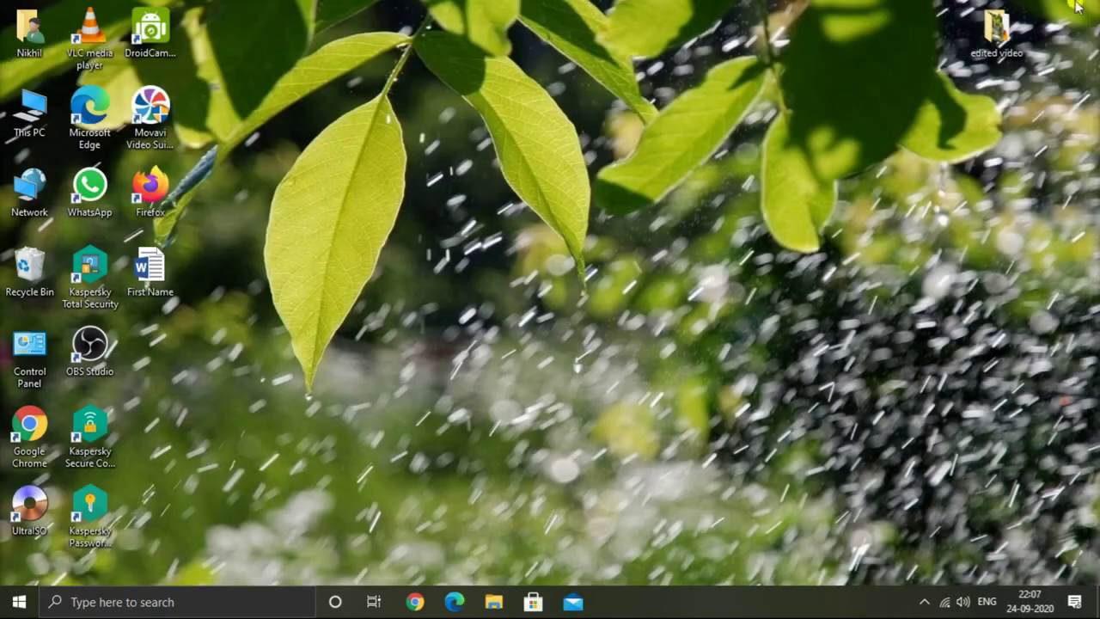
pyautogui.rightClick(689, 100)
pyautogui.click(735, 147)
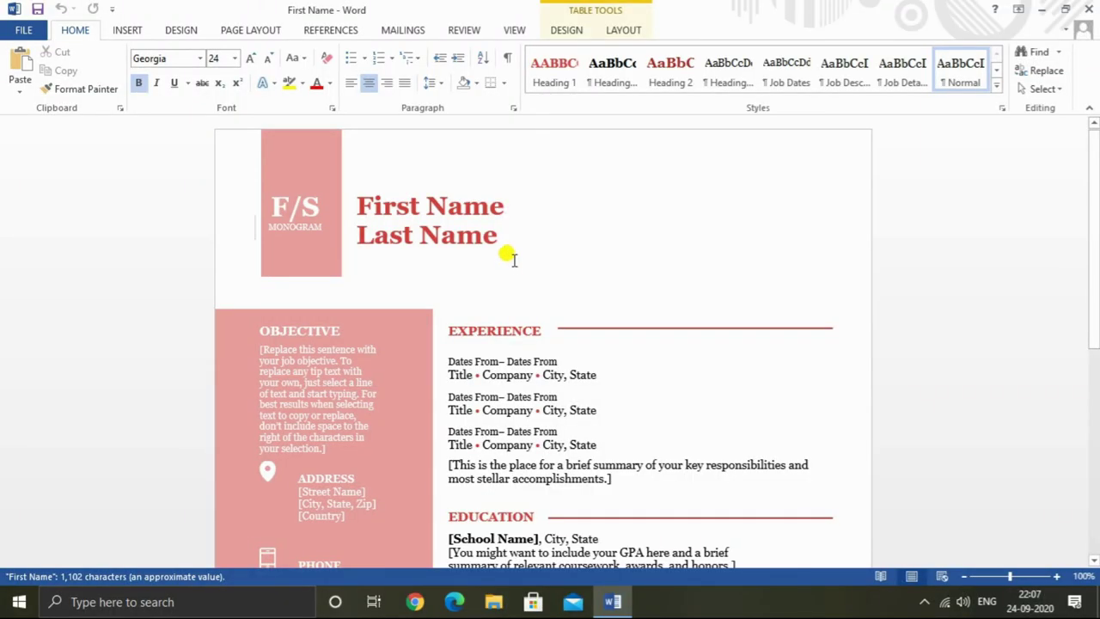
pyautogui.scroll(-5, 491, 274)
pyautogui.scroll(-3, 487, 278)
pyautogui.scroll(6, 494, 275)
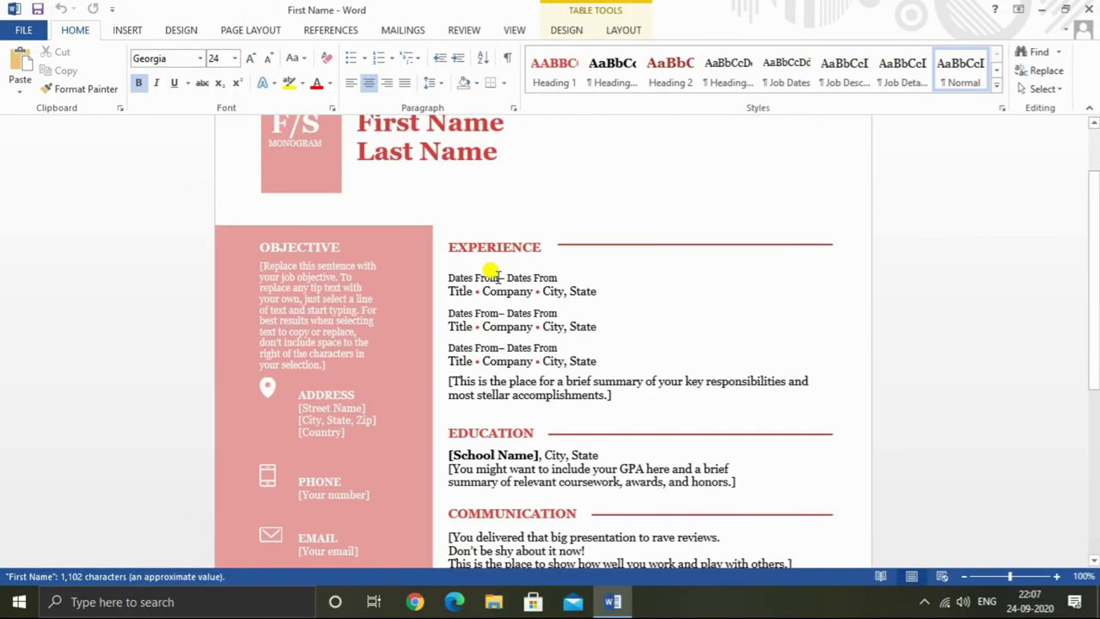
pyautogui.scroll(2, 491, 275)
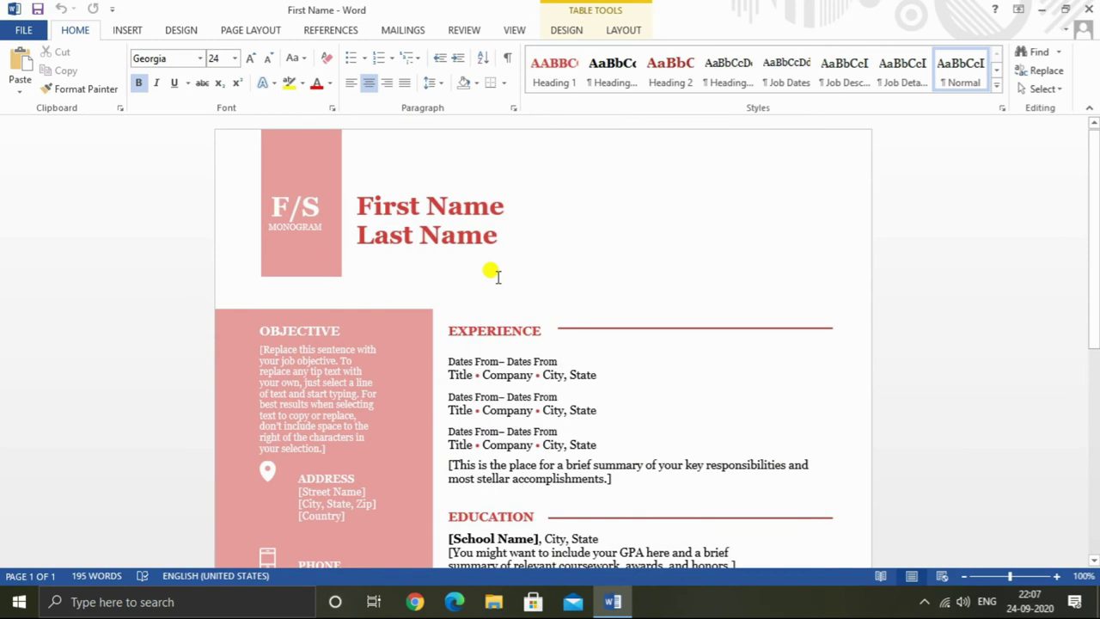